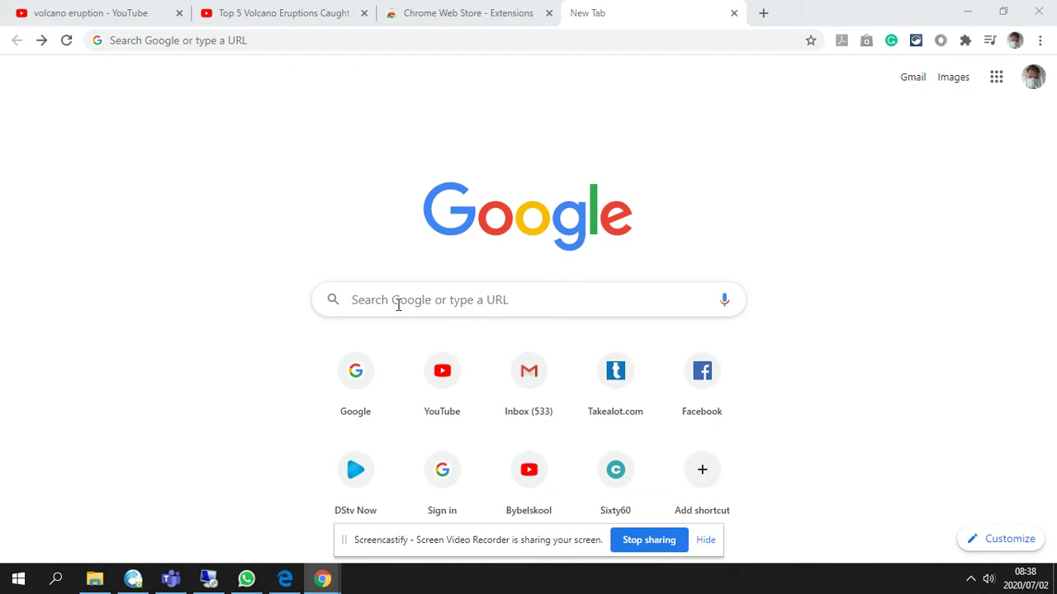
Search Google for 'avc video converter' from Chrome's New Tab page using the 'avc' autocomplete.
left_click(398, 305)
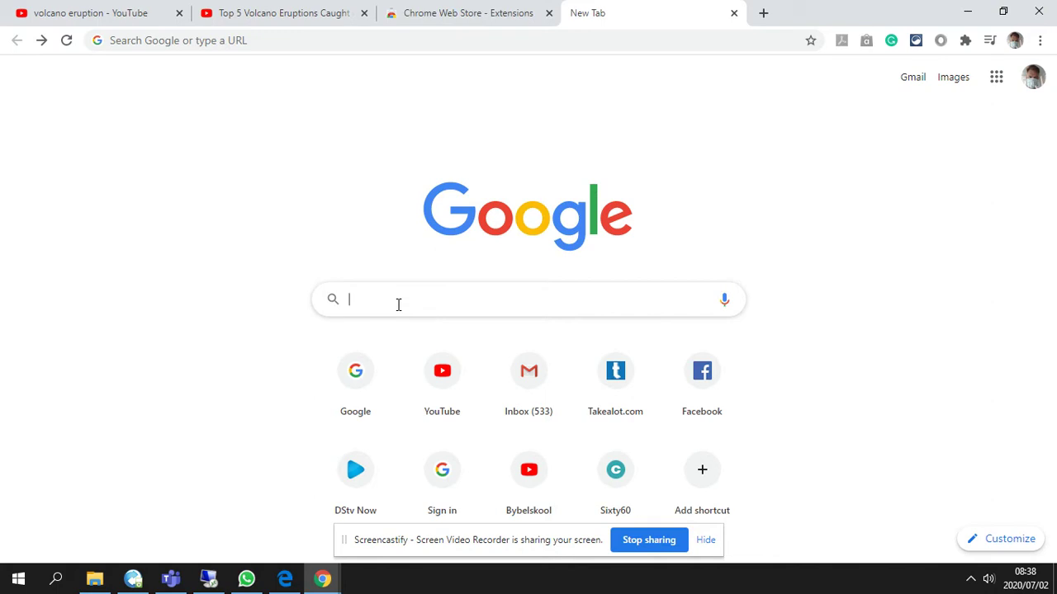
type("avc video converter")
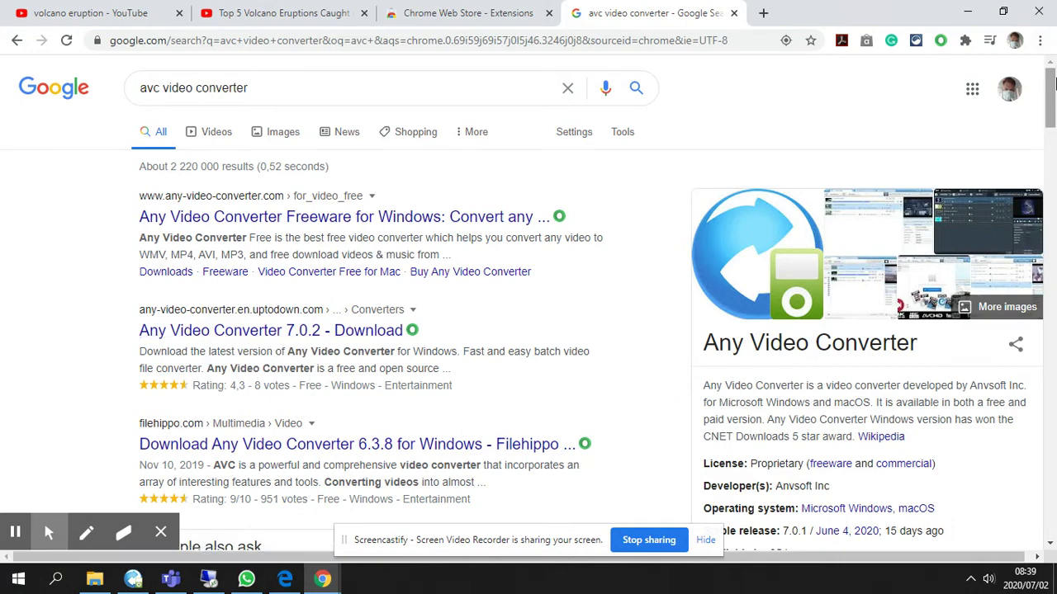
Scroll the results down to Uptodown's 'Any Video Converter 7.0.2 - Download' listing.
scroll(1052, 132, "down", 3)
left_click_drag(1054, 130, 1054, 111)
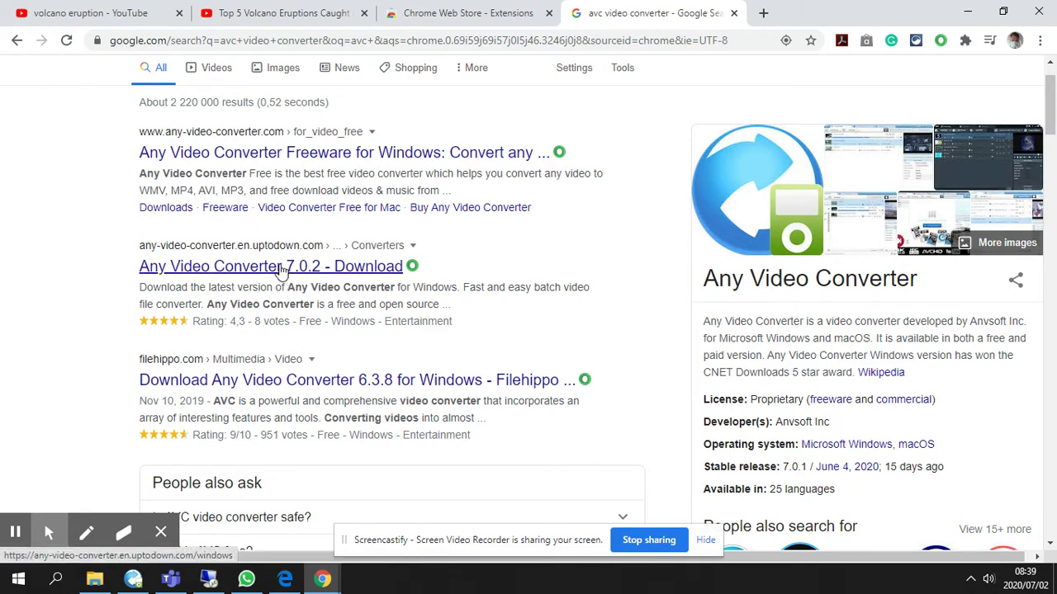
mouse_move(1053, 115)
left_mouse_down()
mouse_move(1053, 215)
mouse_move(1051, 106)
mouse_move(1051, 115)
left_mouse_up()
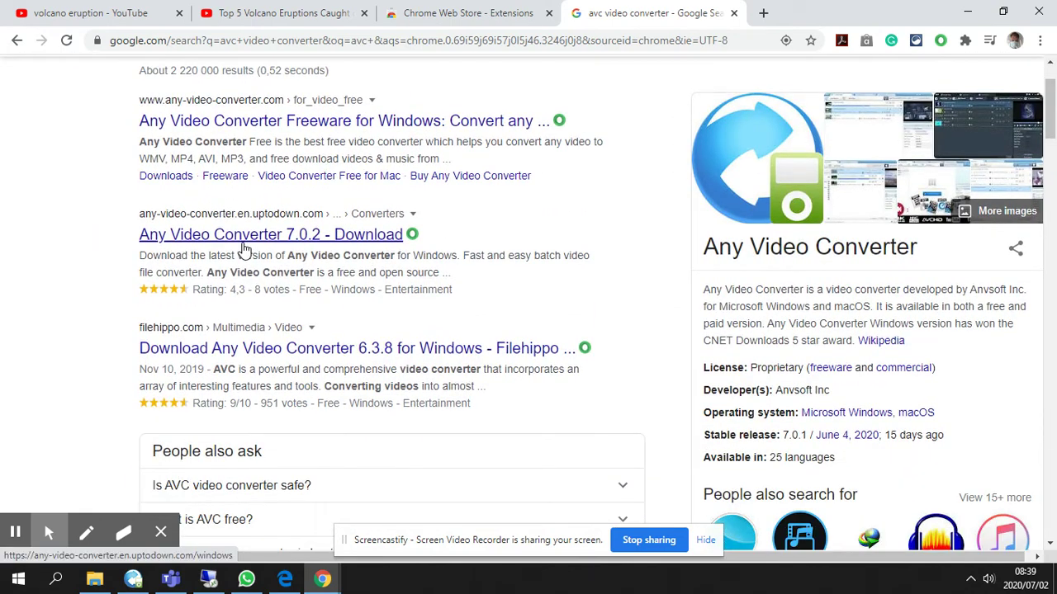
mouse_move(418, 238)
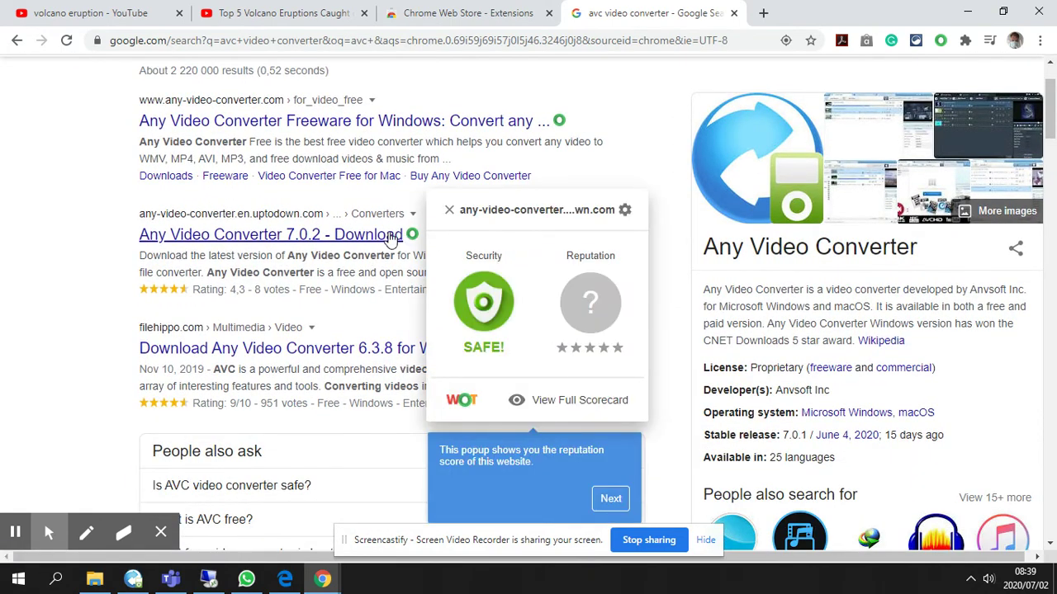
mouse_move(559, 121)
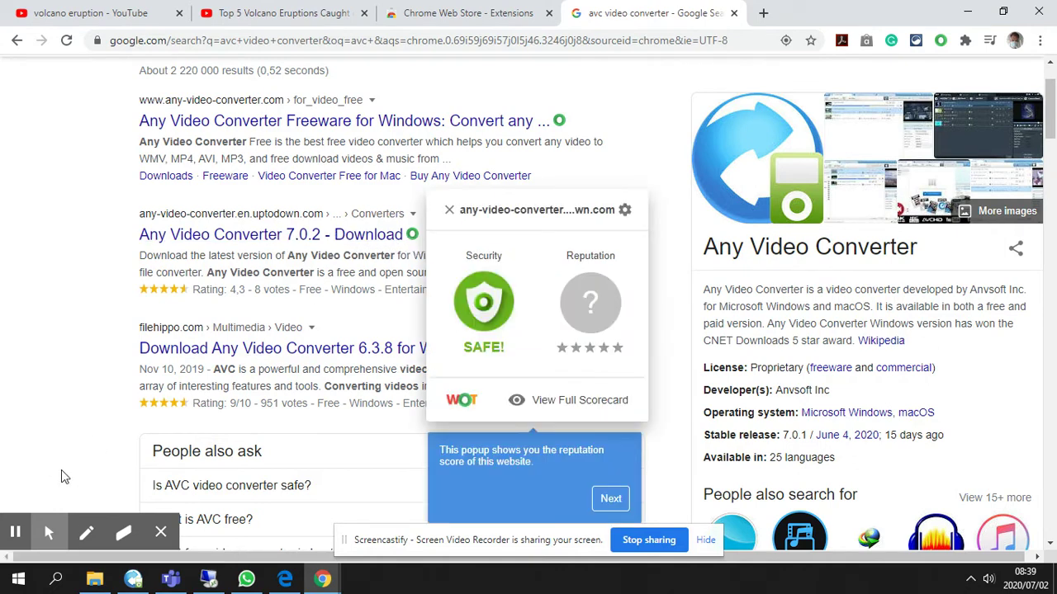
mouse_move(86, 535)
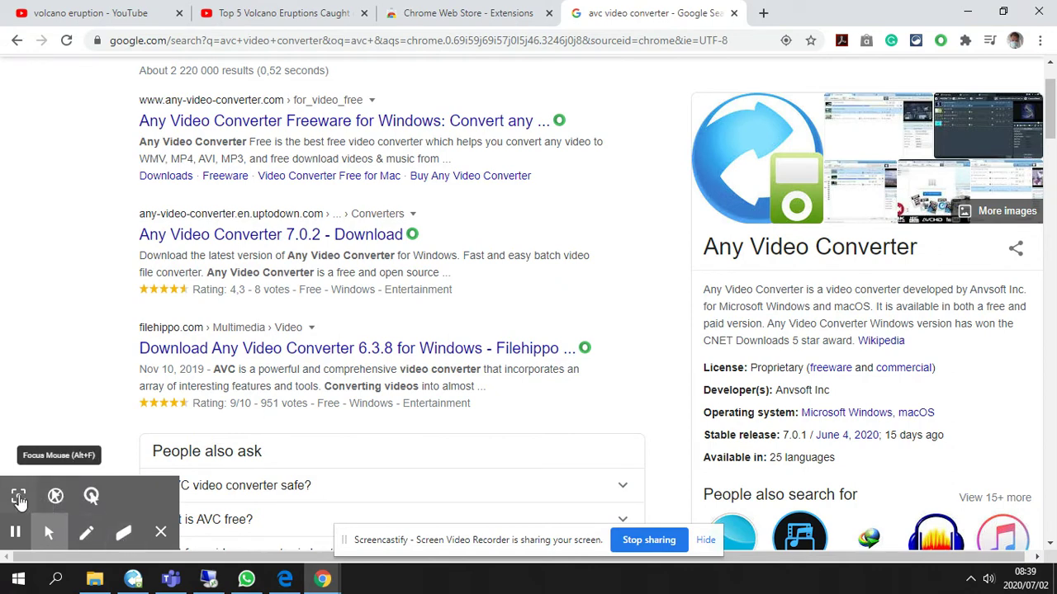
left_click(18, 499)
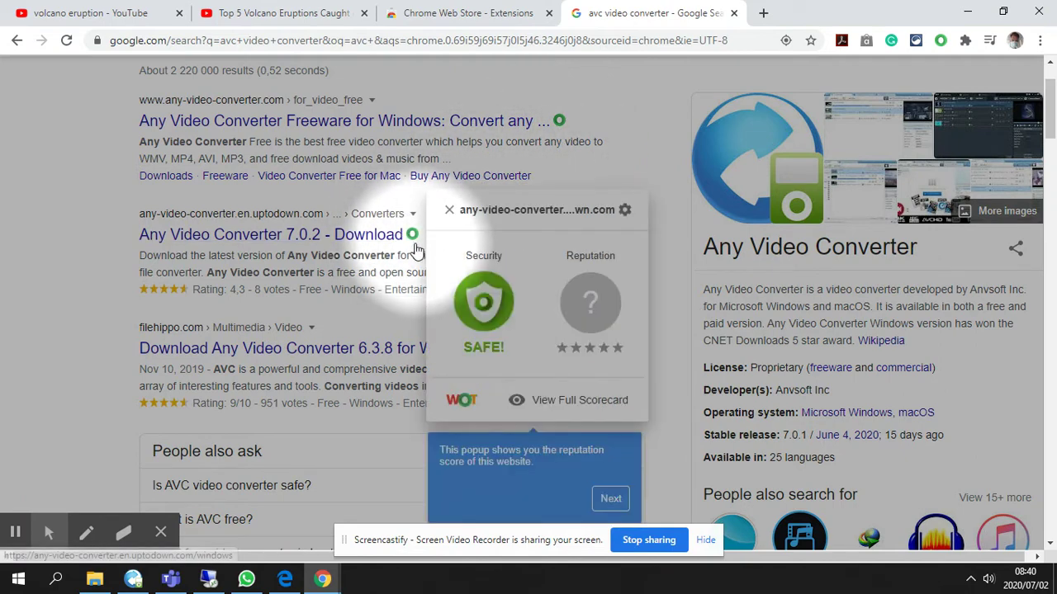
mouse_move(49, 532)
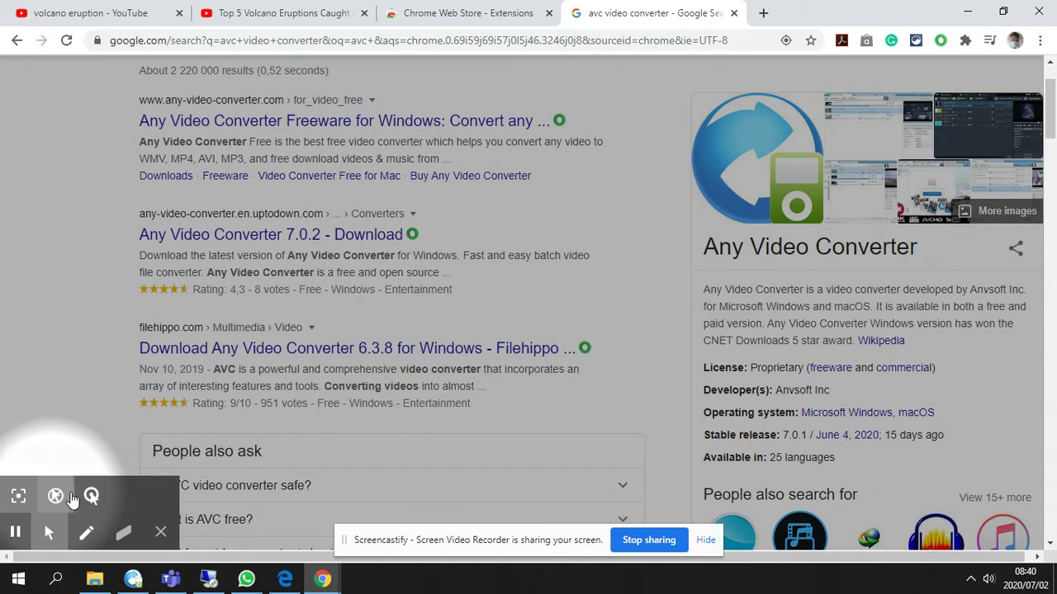
left_click(18, 496)
left_click(18, 496)
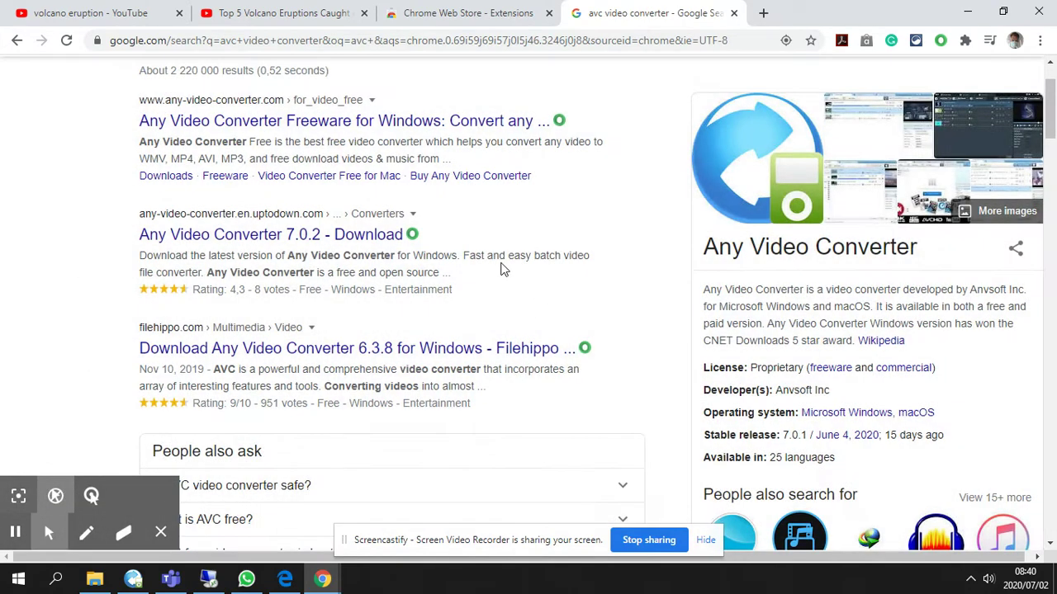
left_click(304, 241)
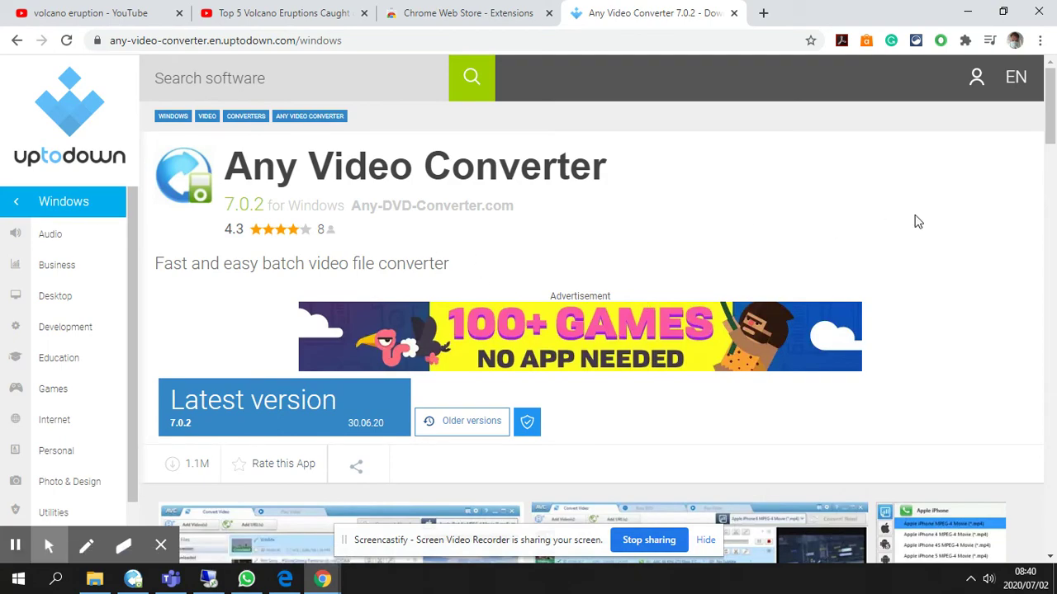
Scroll the Uptodown page briefly, then bring the Any Video Converter window forward.
left_click_drag(1052, 163, 1045, 132)
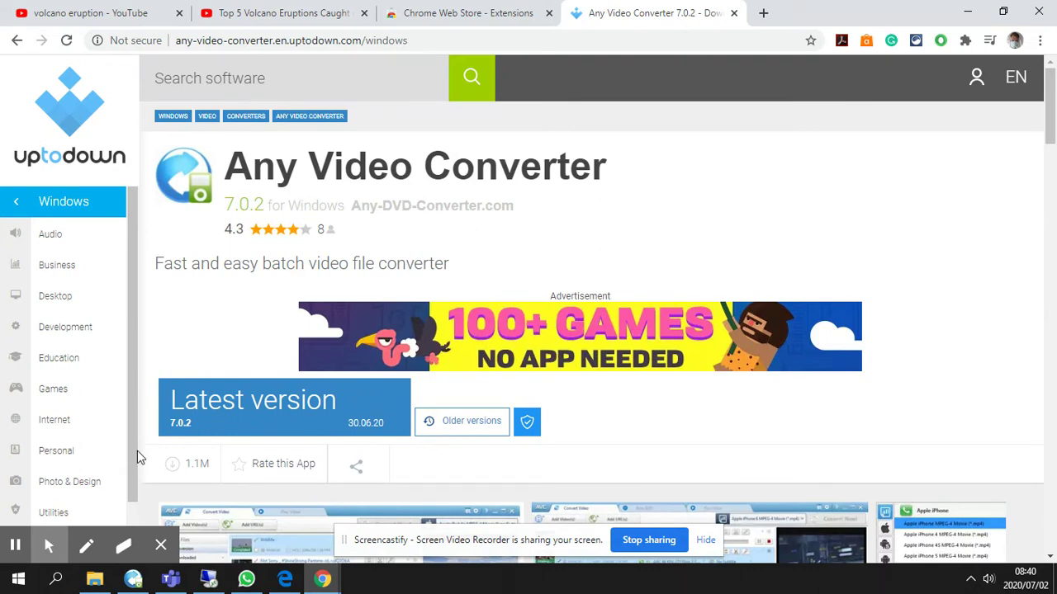
left_click(132, 579)
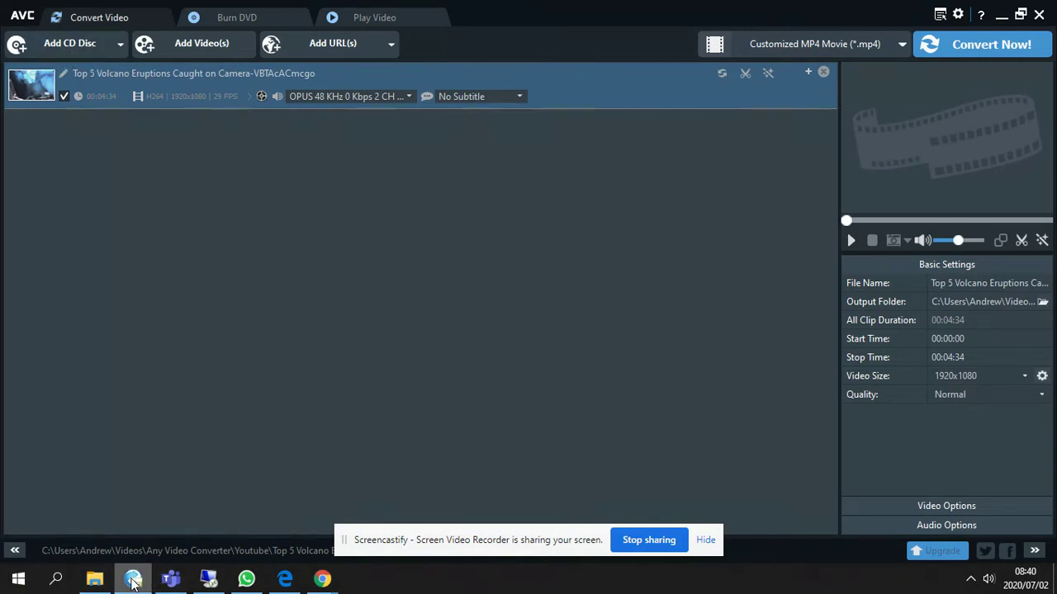
Open the output profile list and browse the iPhone, Samsung, Android, PlayStation, Huawei and LG profiles.
mouse_move(133, 581)
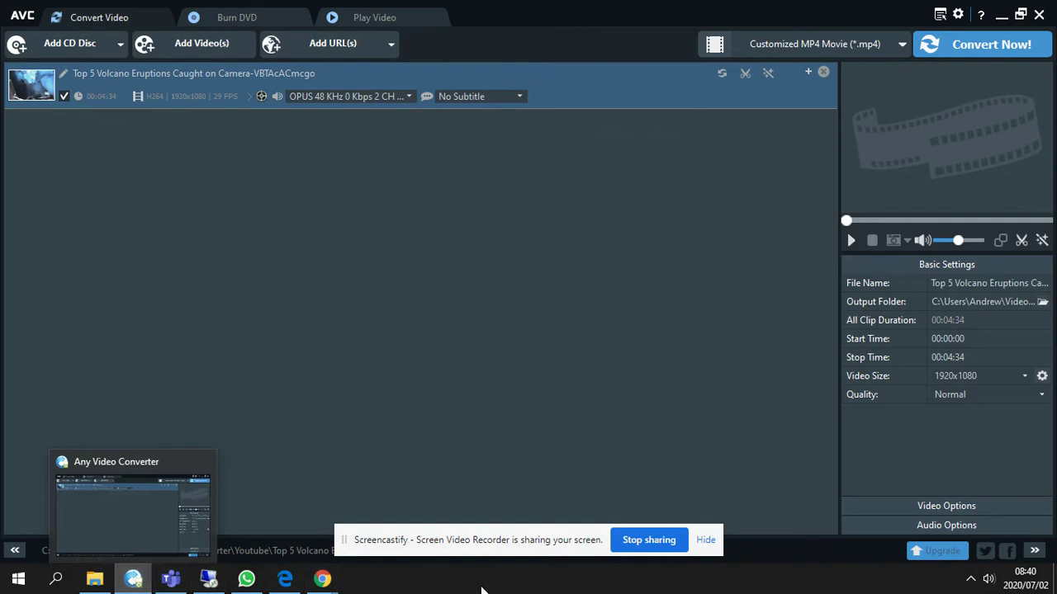
left_click(892, 52)
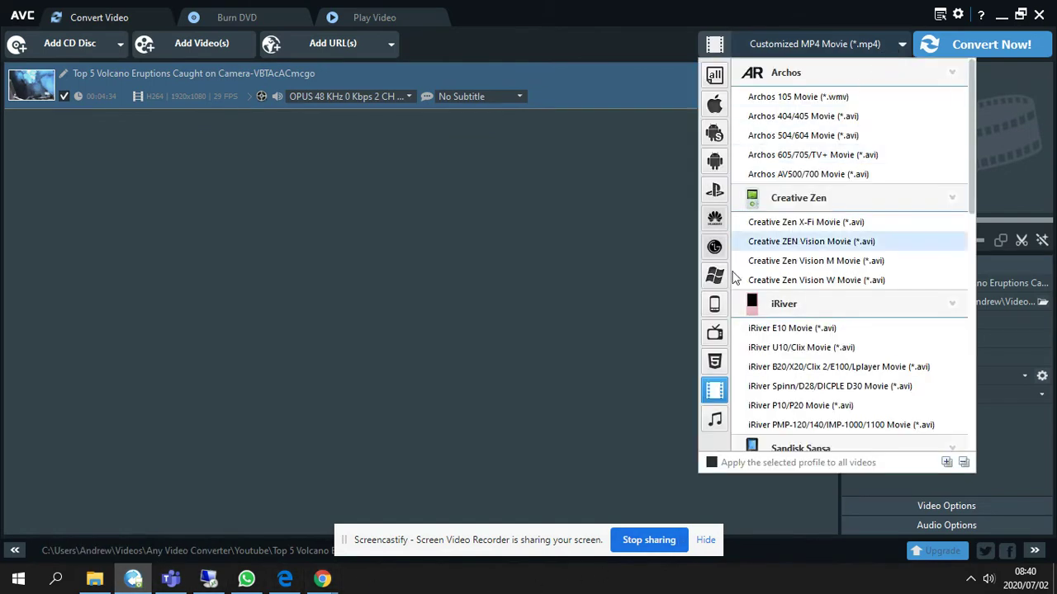
left_click(715, 106)
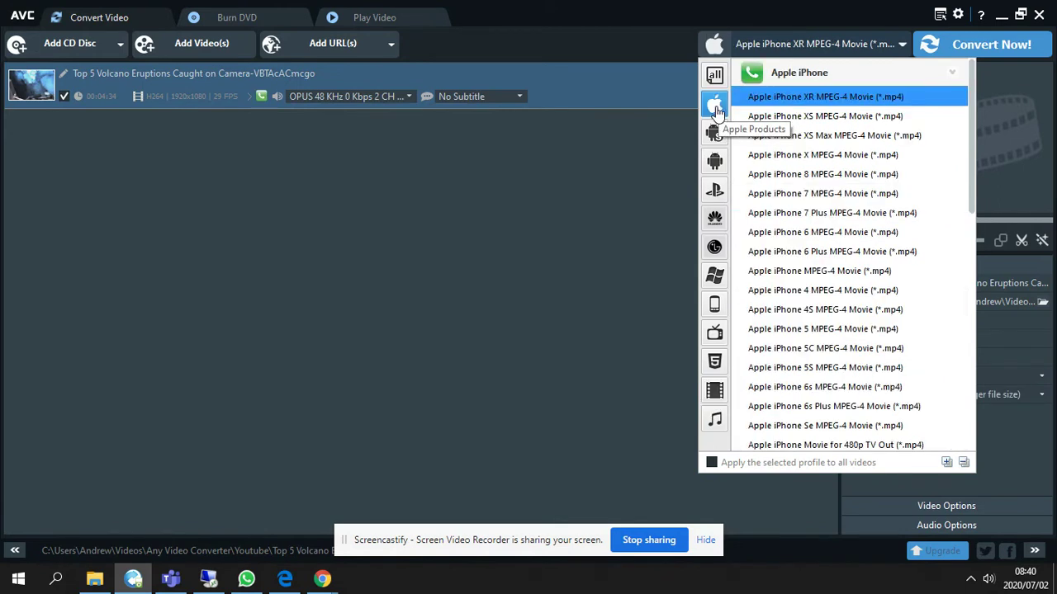
left_click(715, 134)
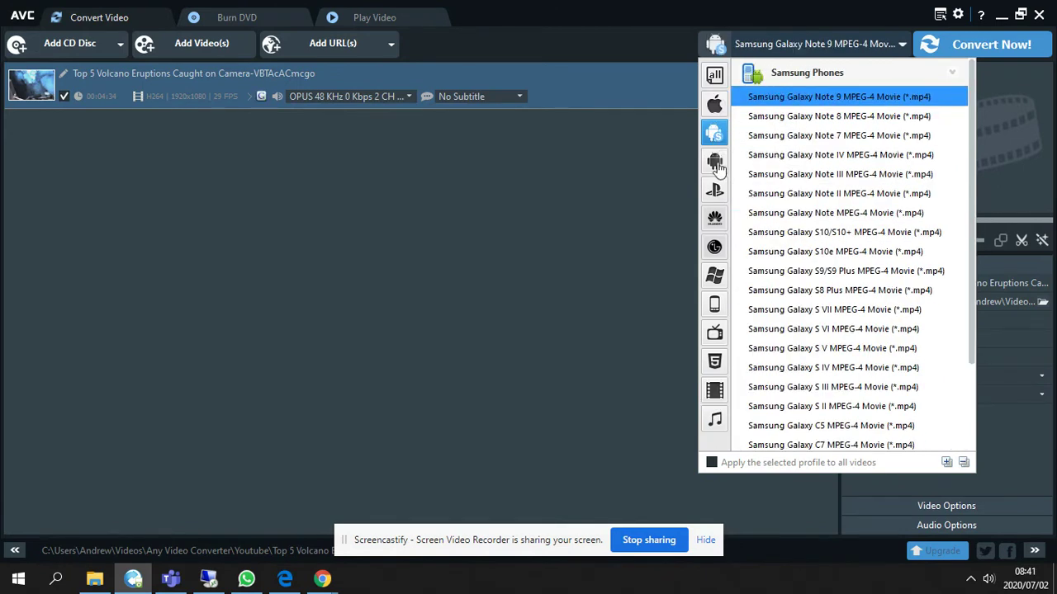
left_click(715, 163)
left_click(715, 189)
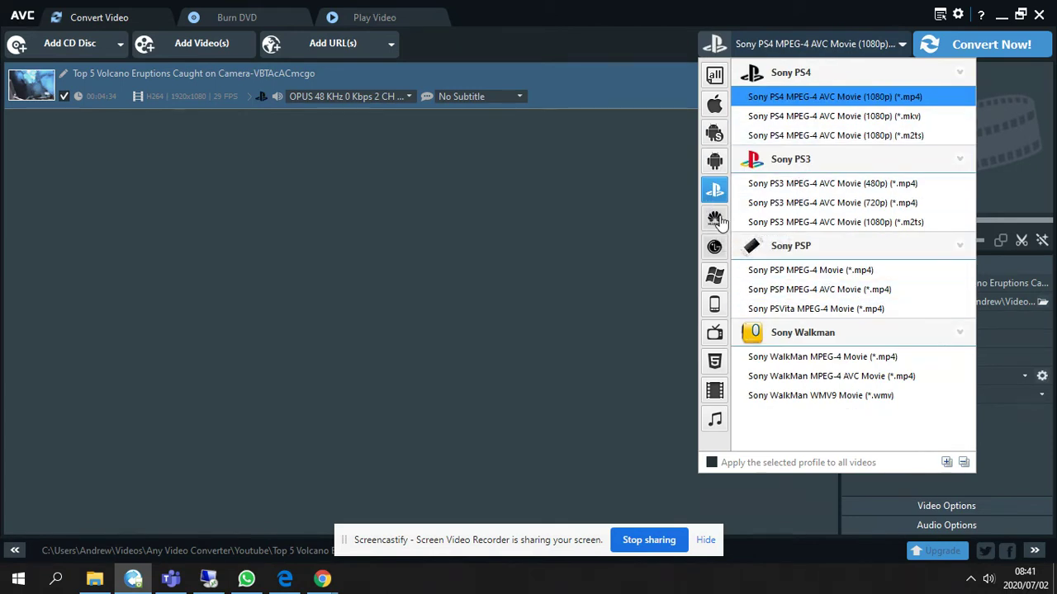
left_click(715, 220)
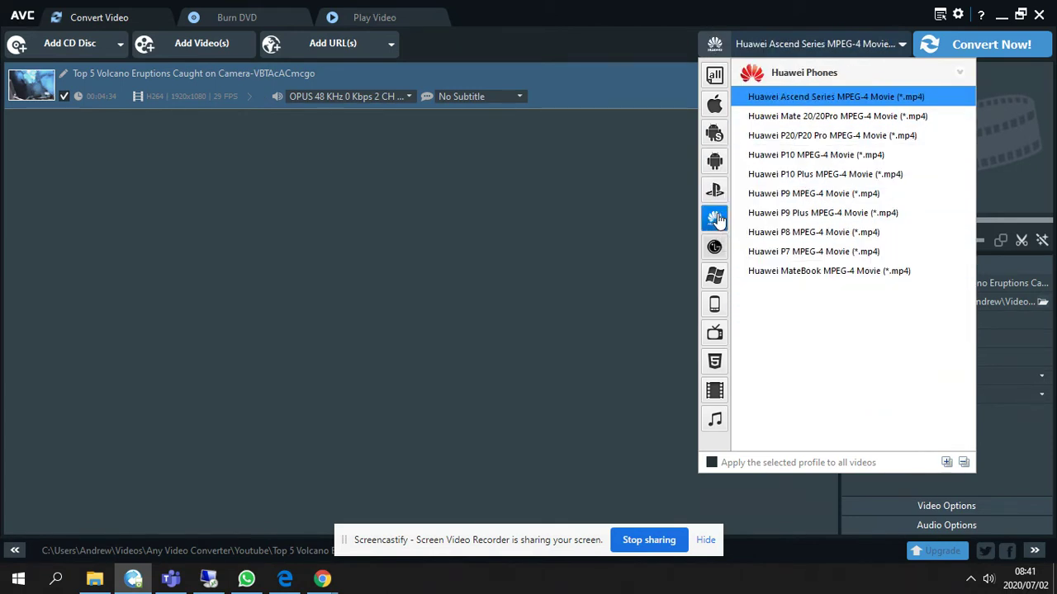
left_click(715, 252)
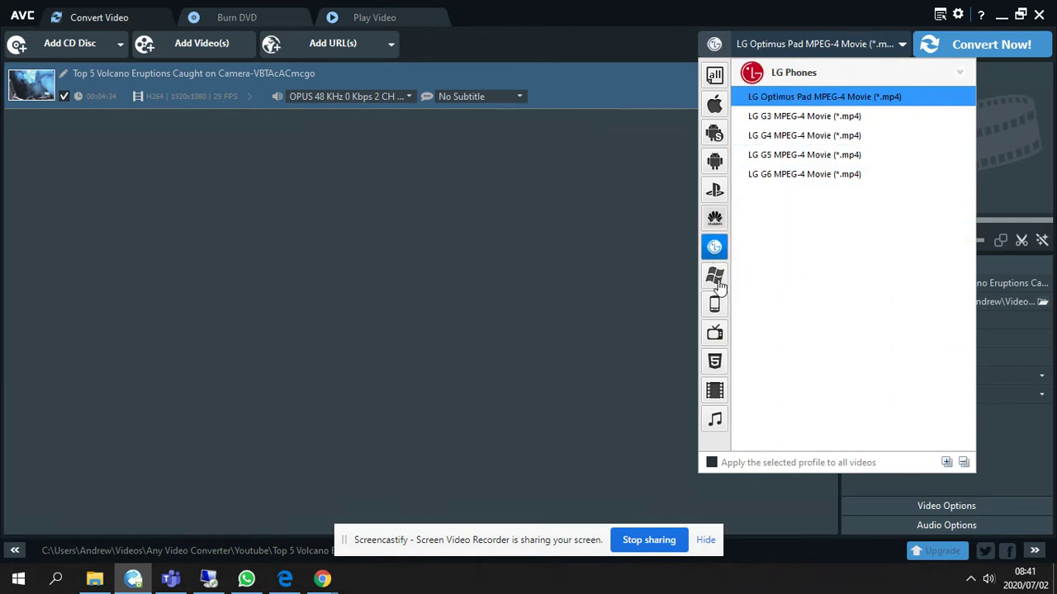
Browse the remaining device and video categories, then choose Customized MP4 Movie (*.mp4).
left_click(716, 281)
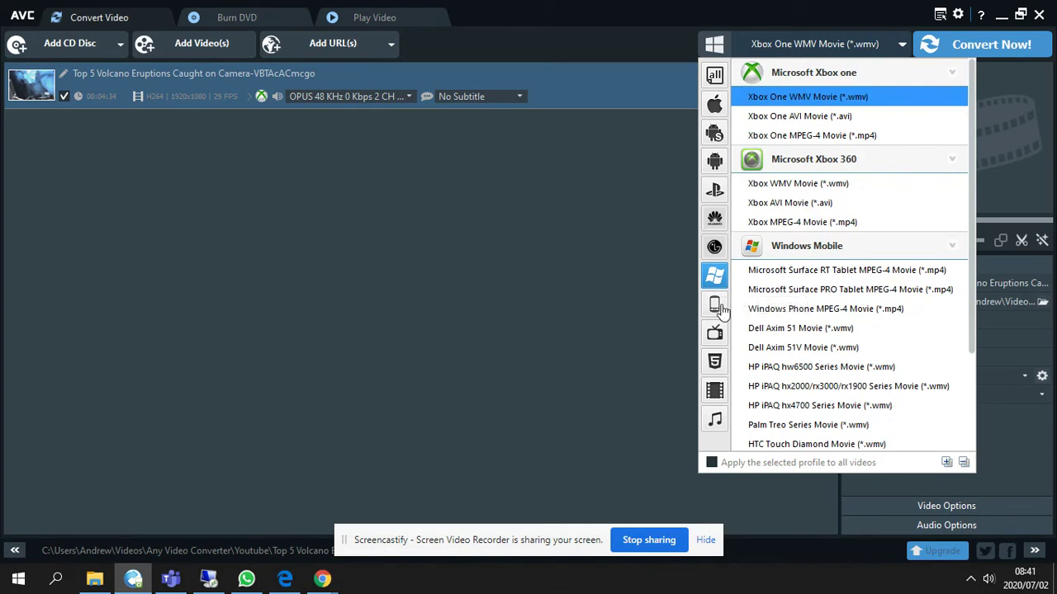
left_click(717, 308)
left_click(714, 333)
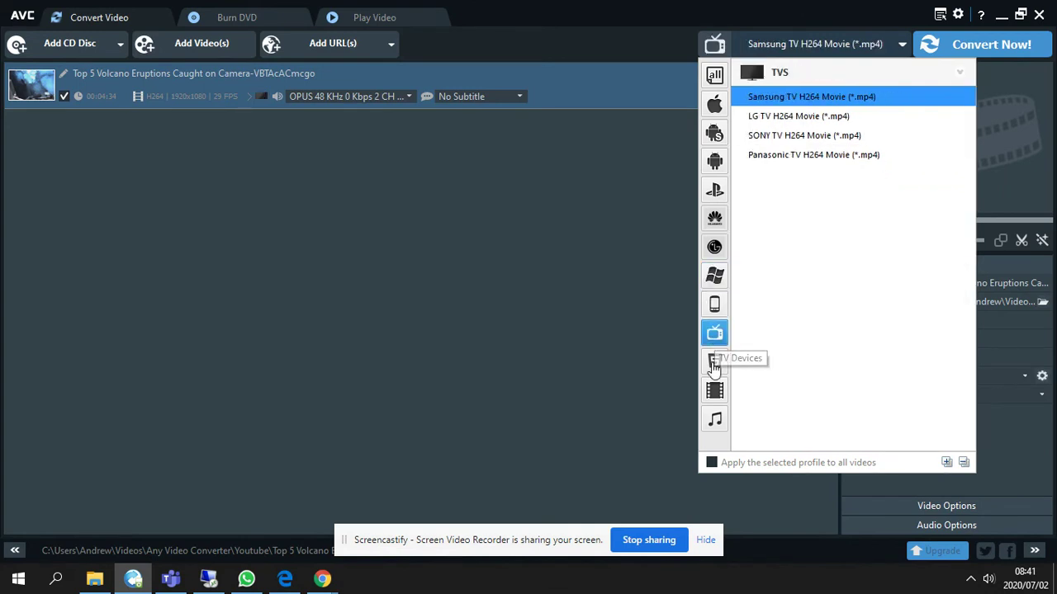
left_click(714, 363)
left_click(715, 391)
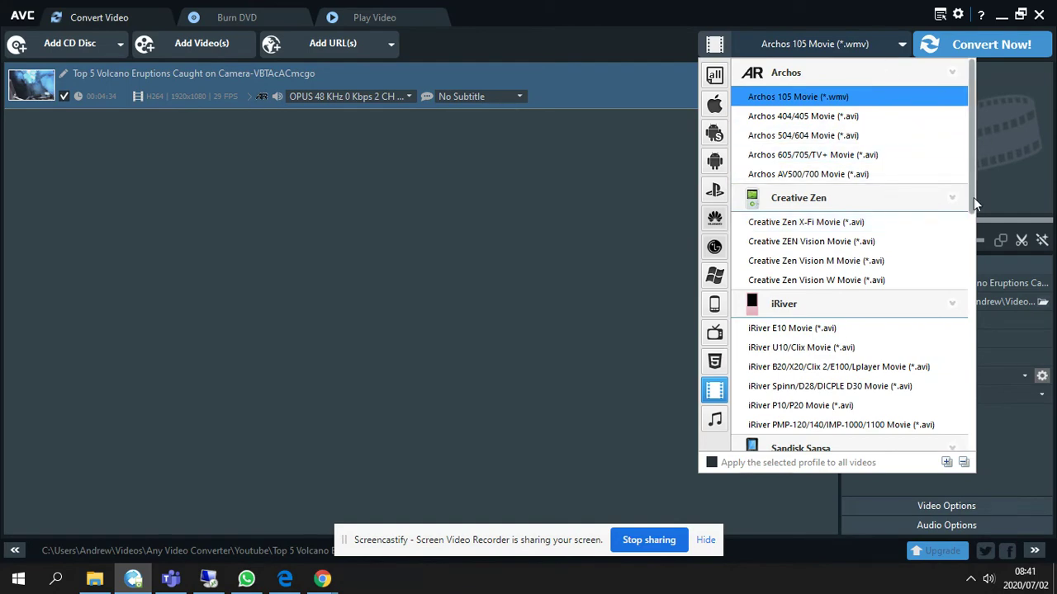
left_click_drag(973, 200, 981, 425)
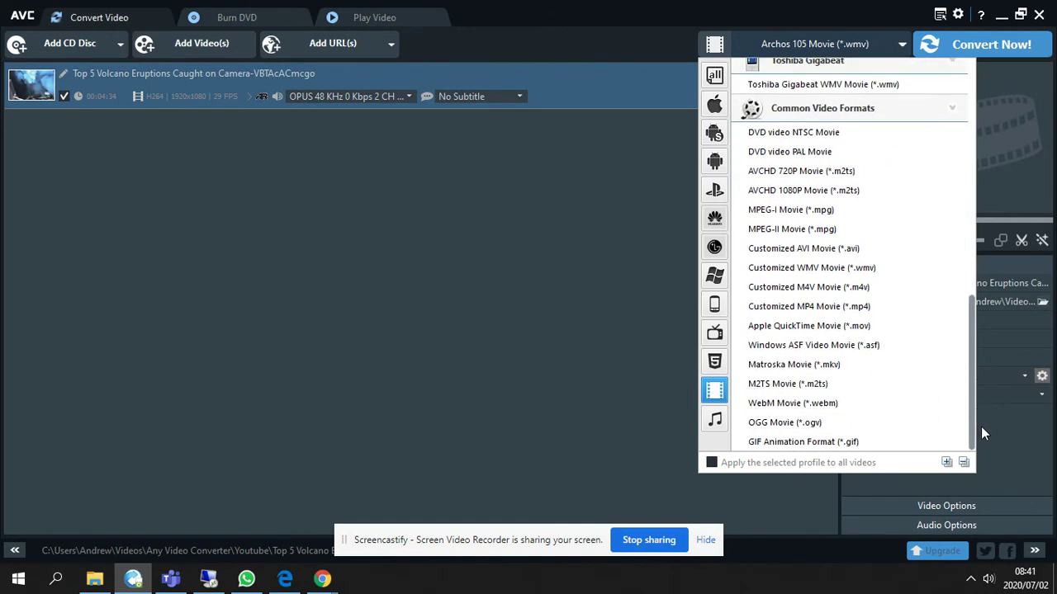
left_click(806, 307)
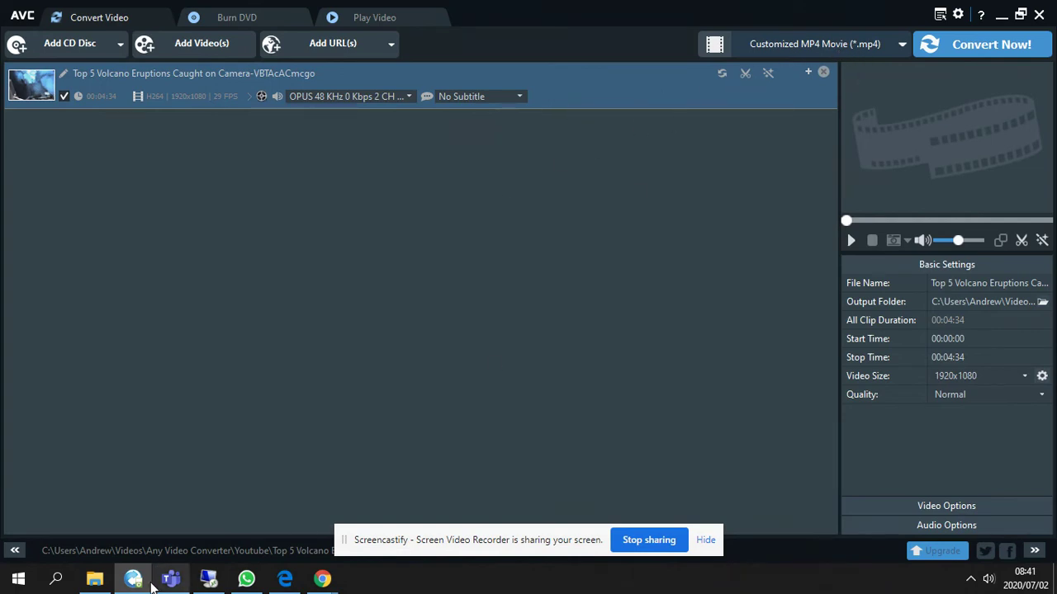
From Chrome's volcano eruption results, open Volcanoes 101 | National Geographic in a new tab.
mouse_move(322, 580)
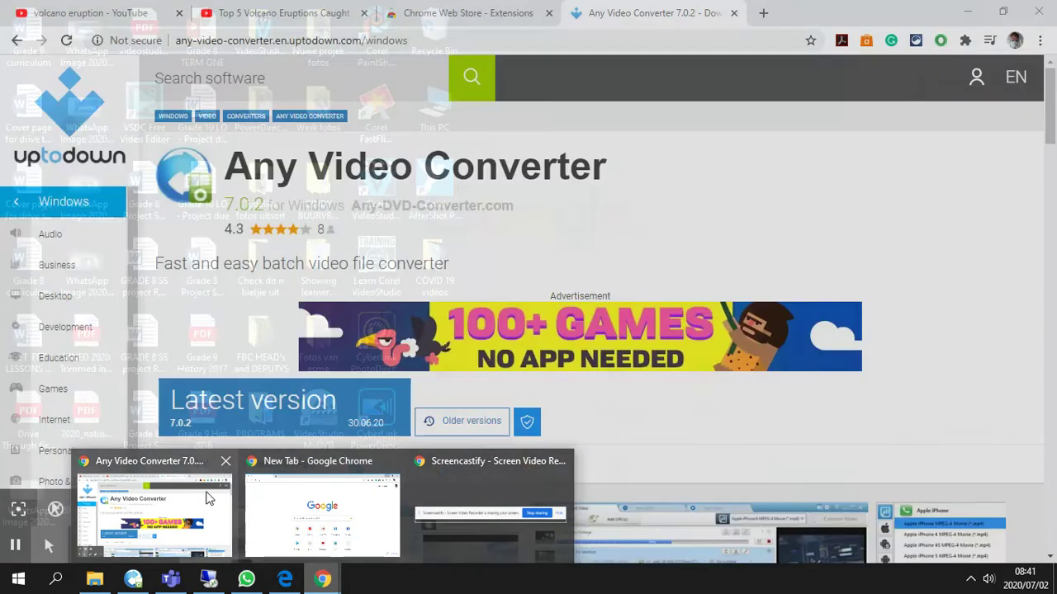
left_click(207, 499)
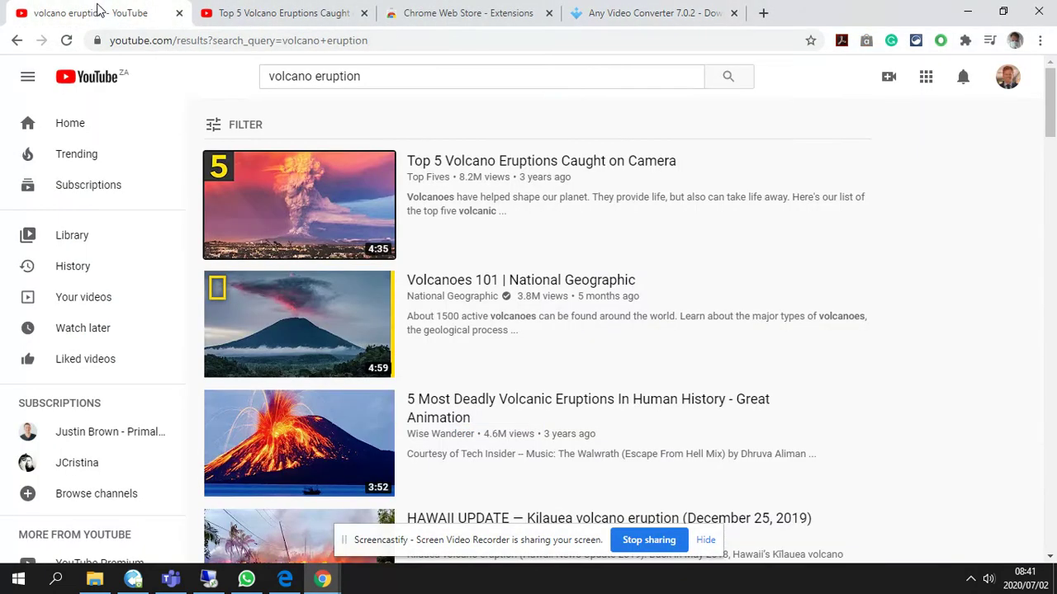
left_click(101, 11)
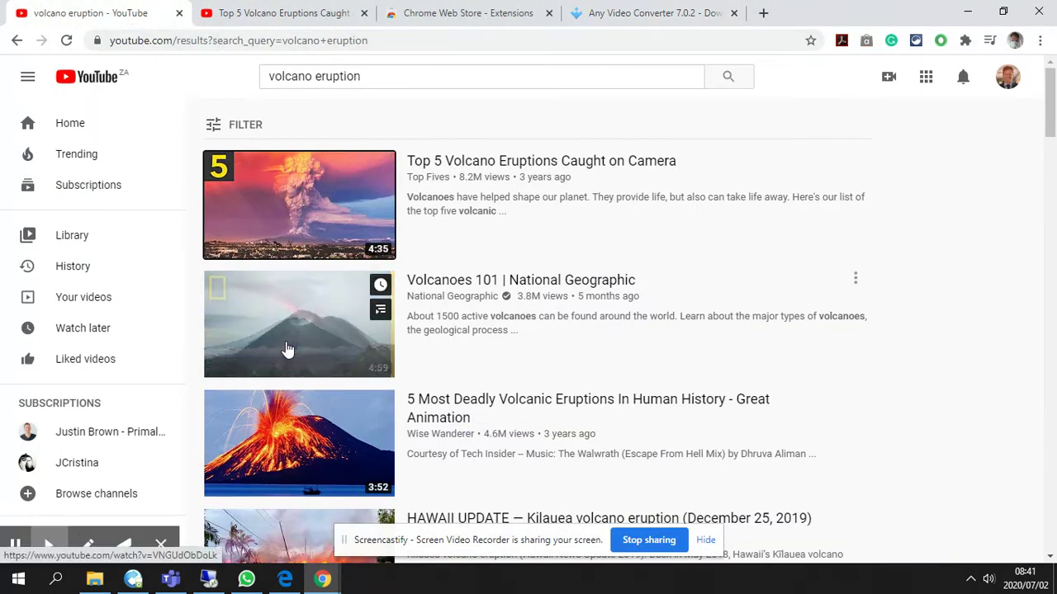
mouse_move(281, 420)
mouse_move(286, 369)
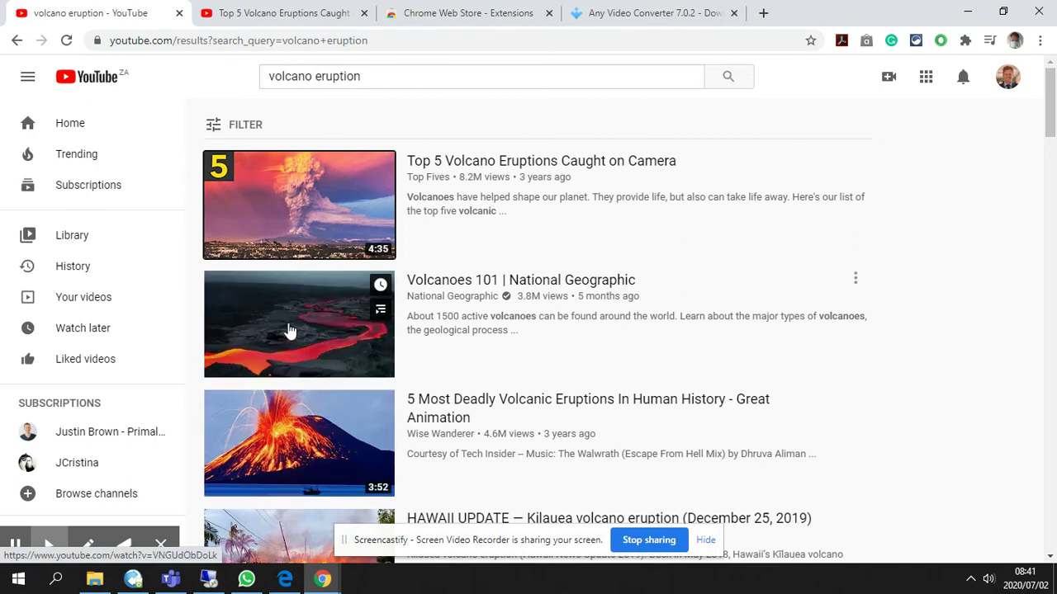
right_click(288, 328)
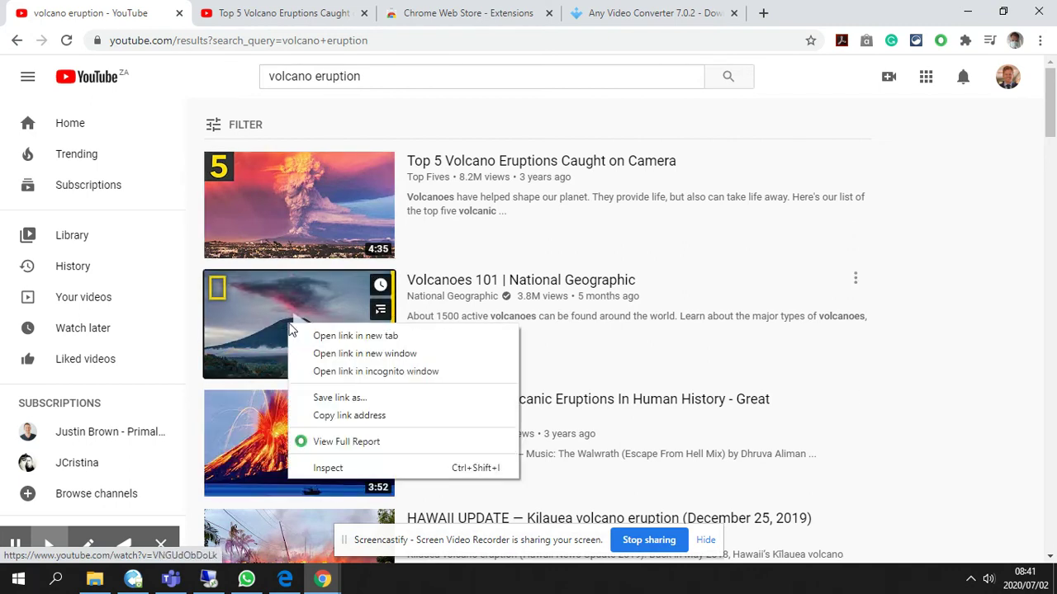
left_click(334, 342)
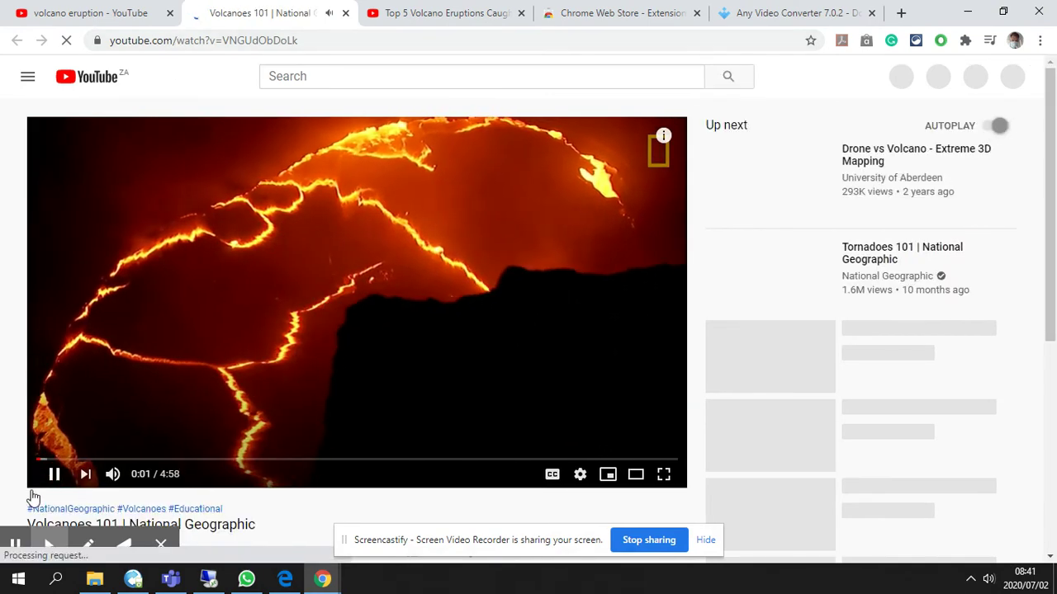
Pause Volcanoes 101, copy its YouTube URL from the address bar, and return to Any Video Converter.
left_click(51, 477)
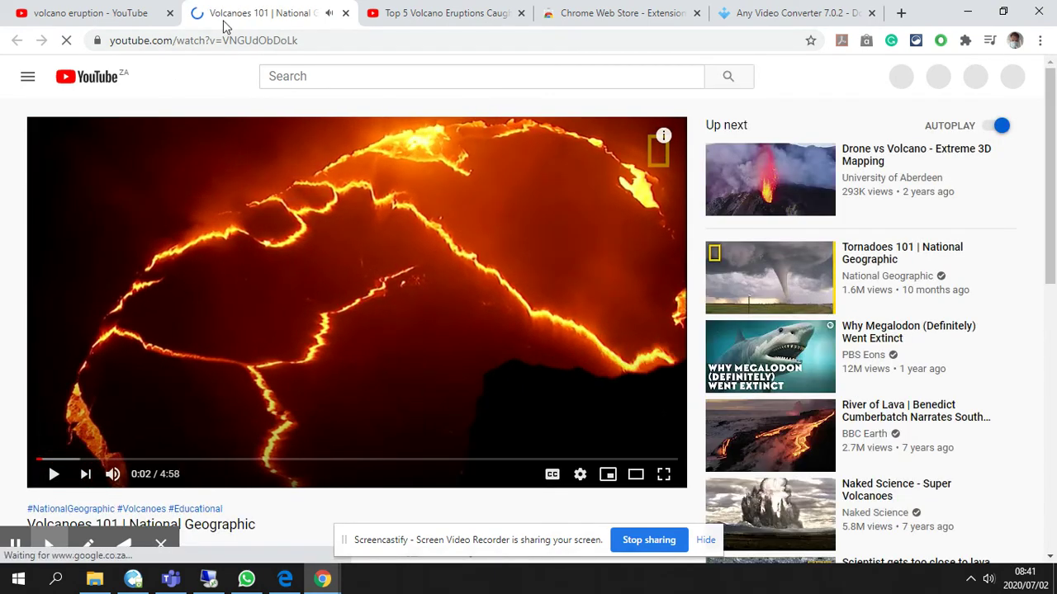
left_click(155, 47)
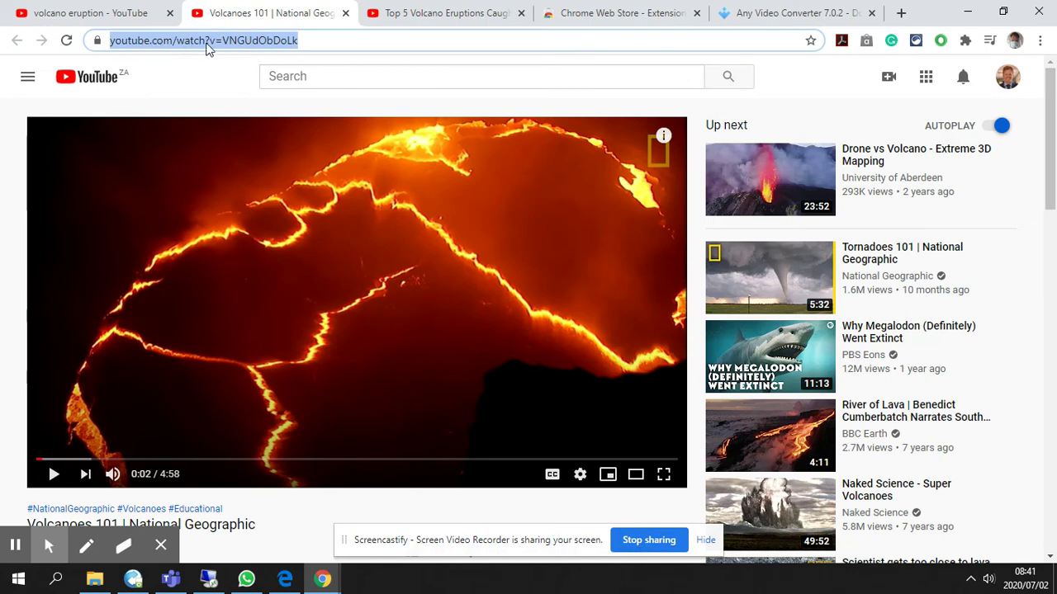
right_click(206, 48)
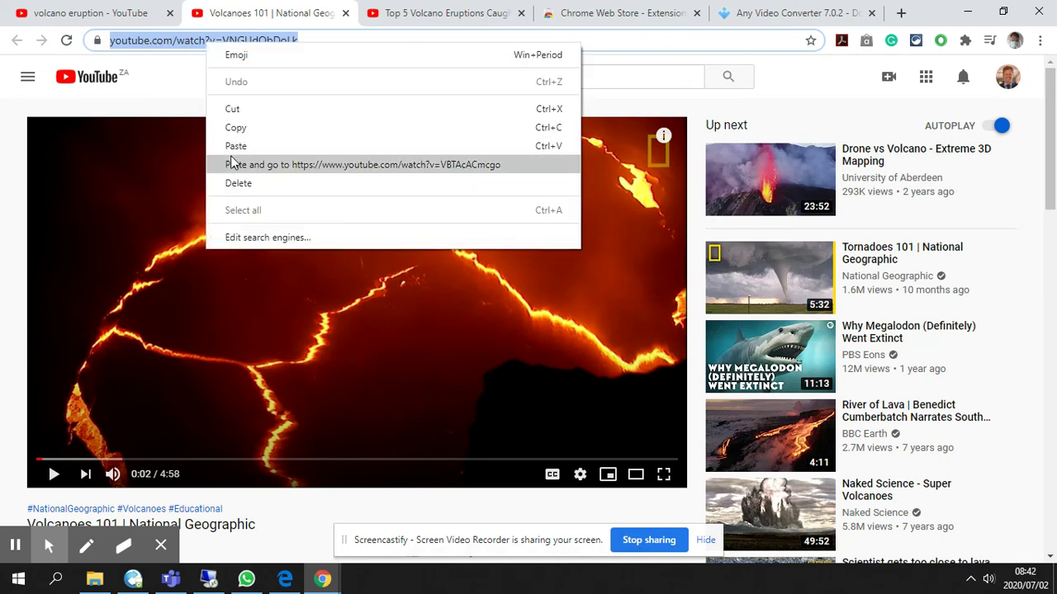
left_click(235, 130)
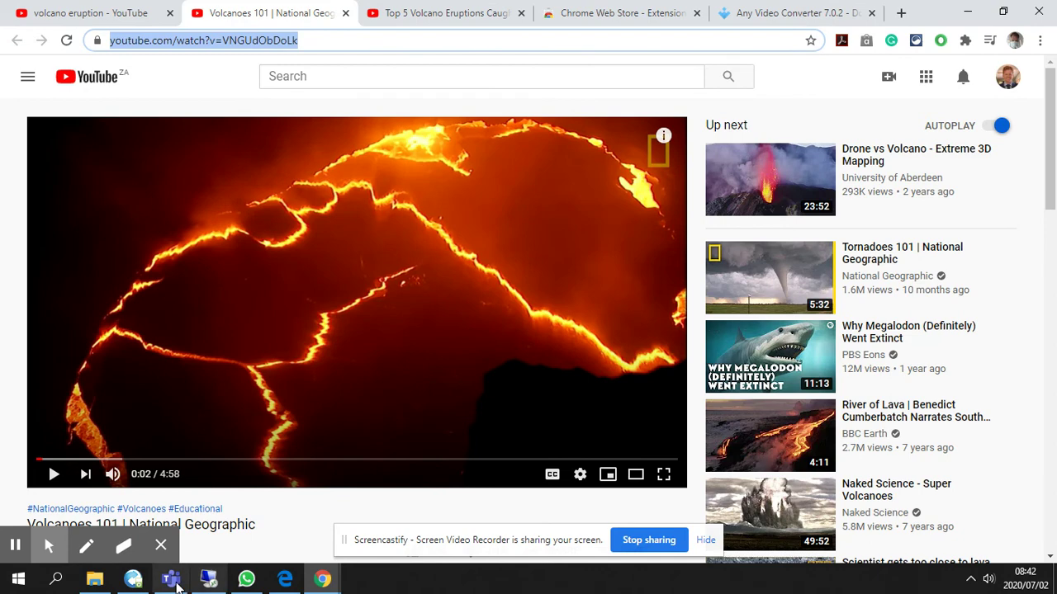
left_click(131, 581)
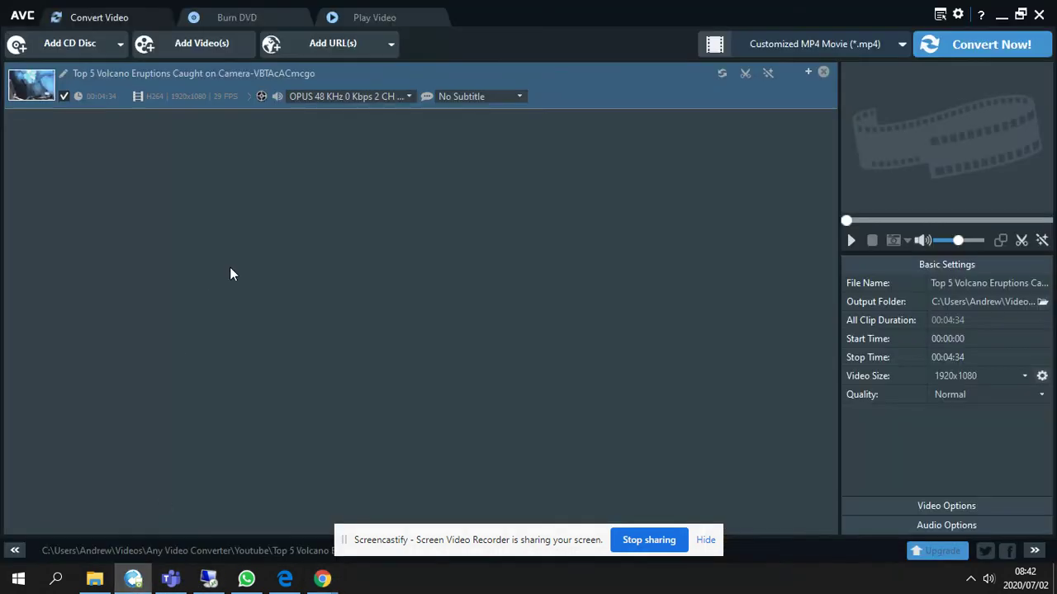
Paste the copied Volcanoes 101 URL into the converter list, then briefly view and minimize the videos folder.
right_click(236, 191)
left_click(289, 393)
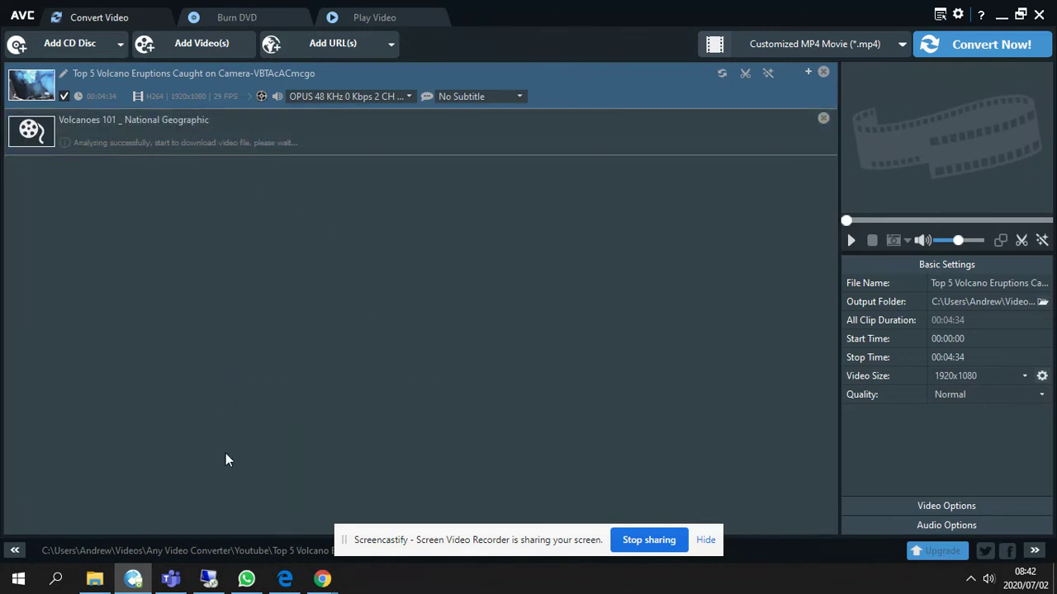
left_click(95, 578)
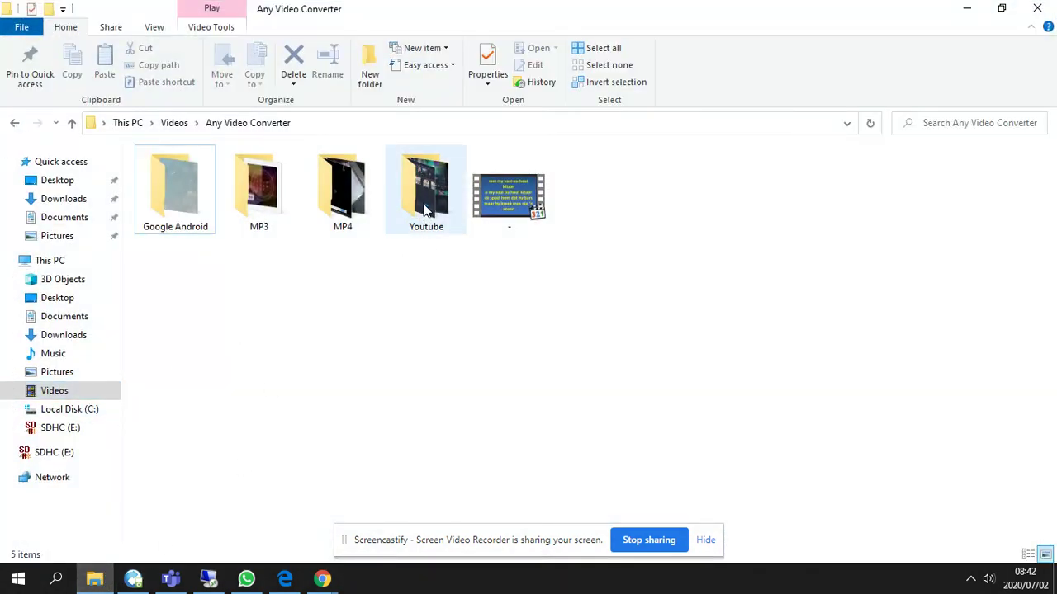
left_click(964, 11)
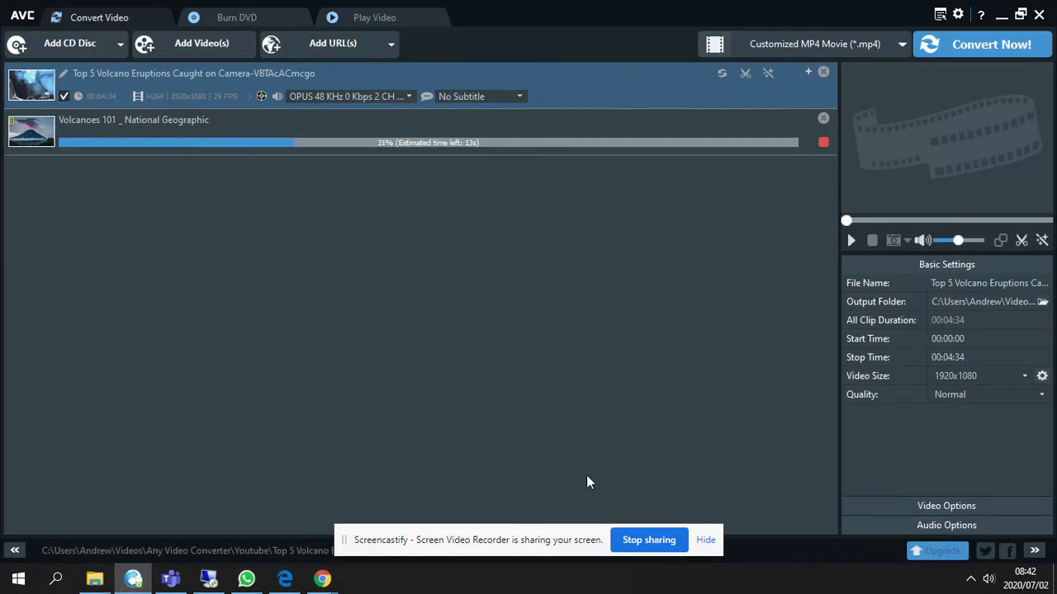